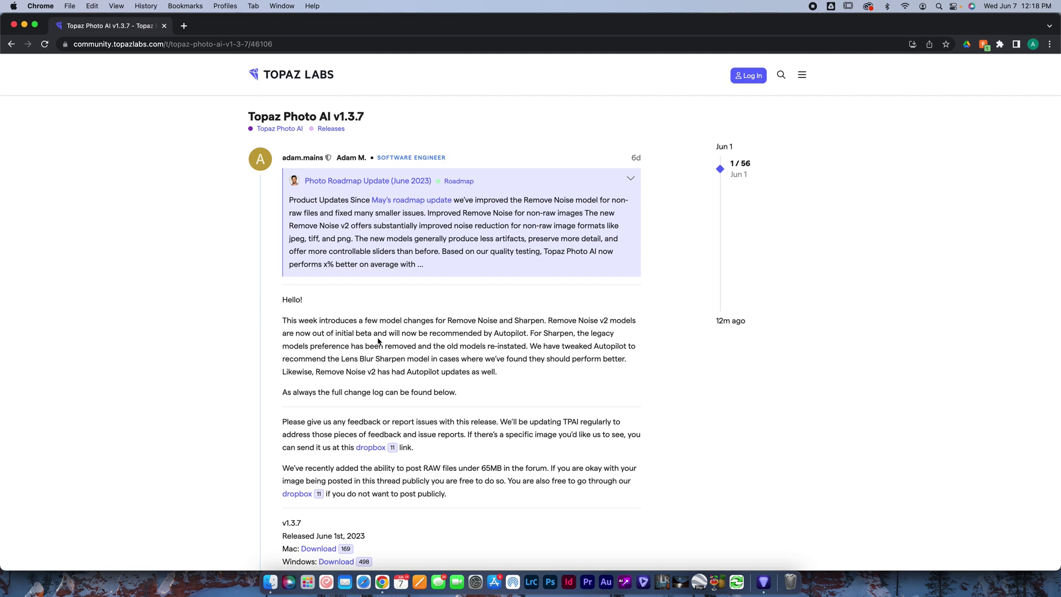
pyautogui.scroll(-1, 431, 301)
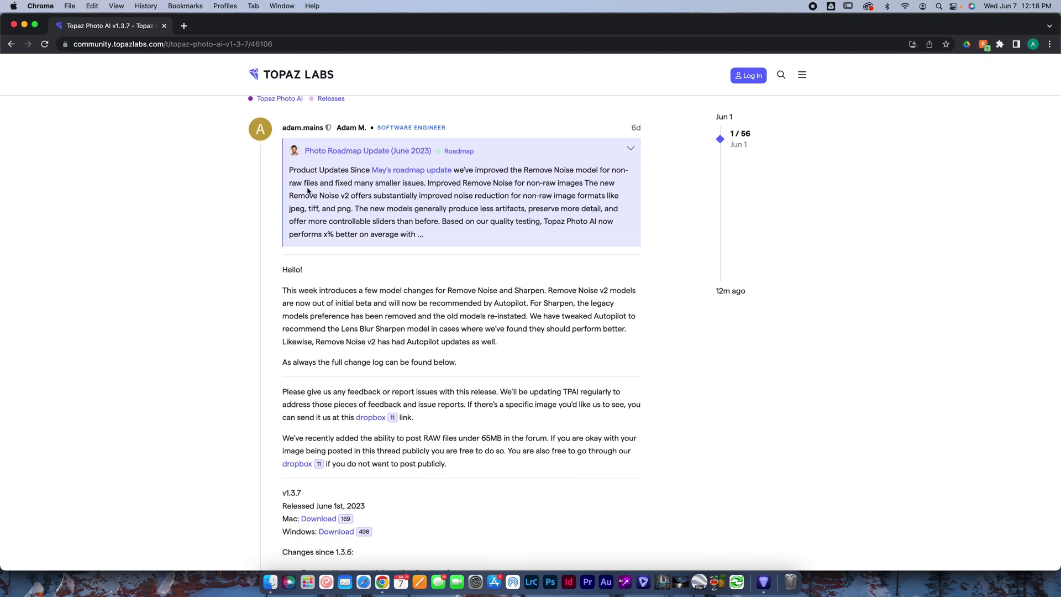
pyautogui.scroll(1, 412, 255)
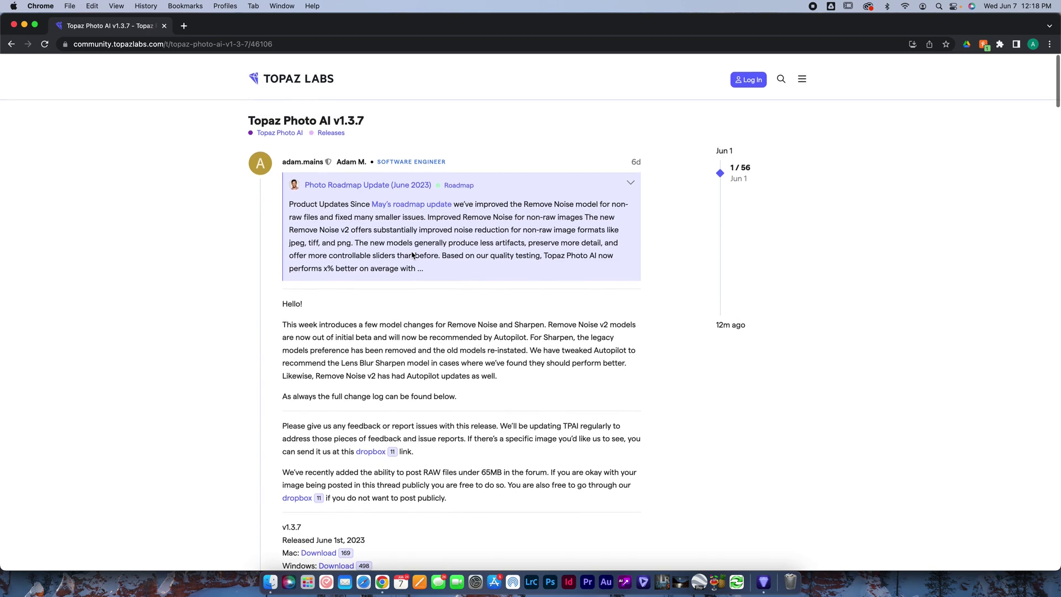
pyautogui.scroll(-2, 411, 253)
pyautogui.scroll(2, 412, 253)
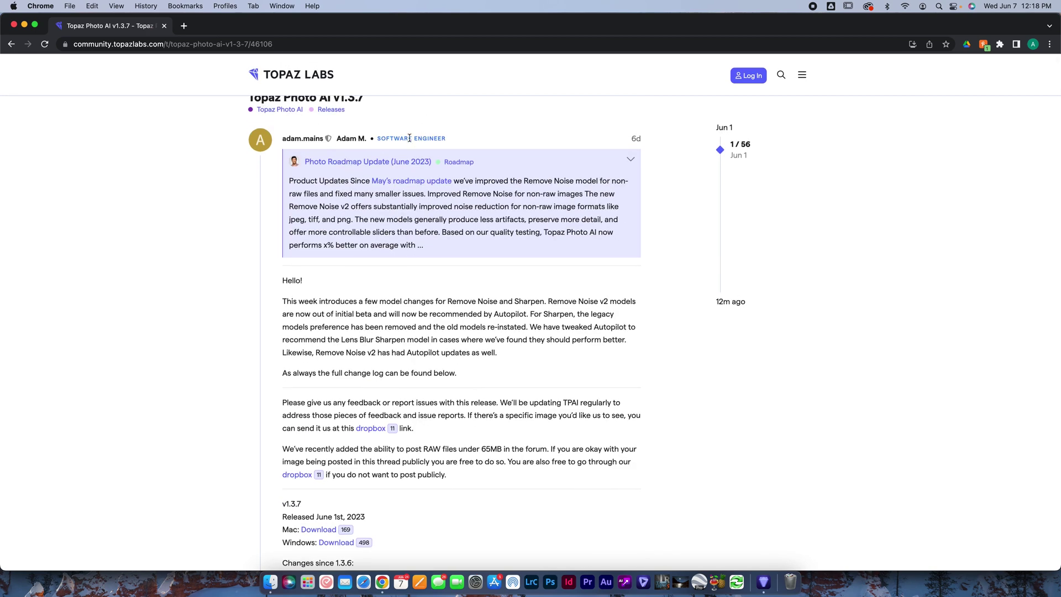
pyautogui.scroll(-10, 385, 241)
pyautogui.scroll(-7, 385, 241)
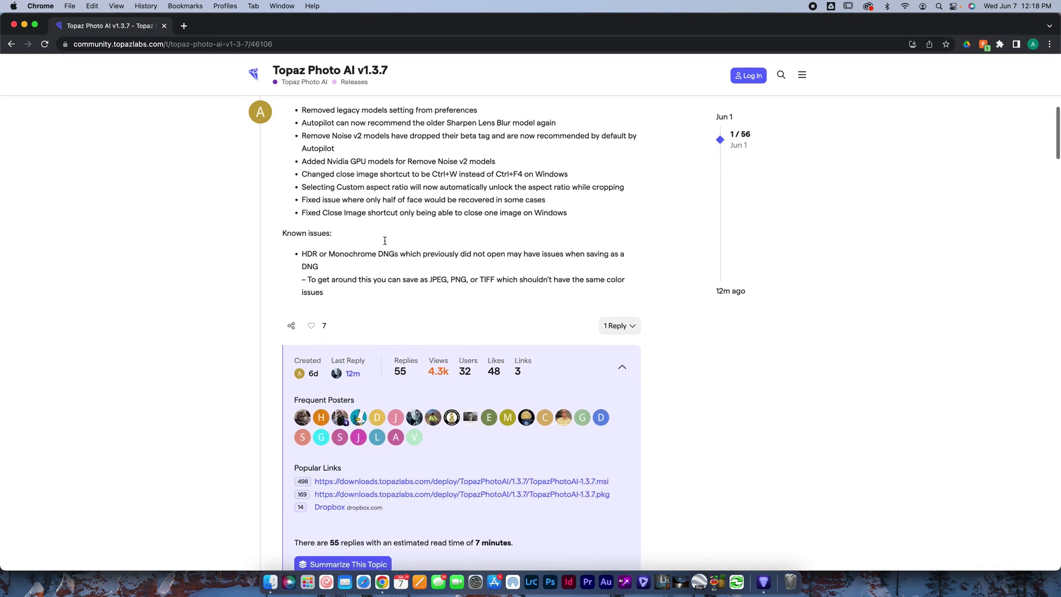
pyautogui.scroll(15, 385, 237)
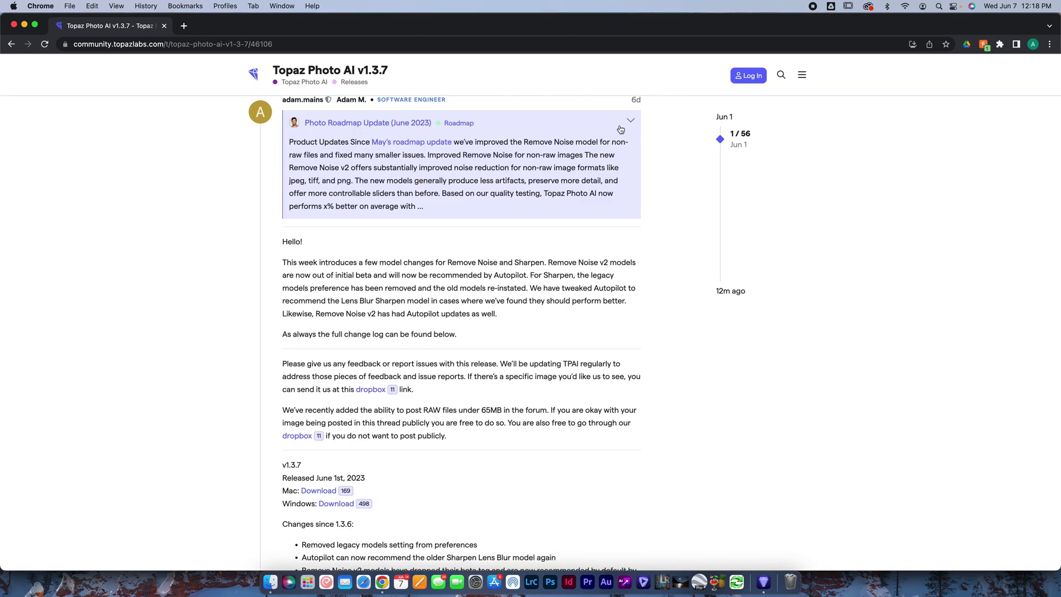
pyautogui.click(630, 121)
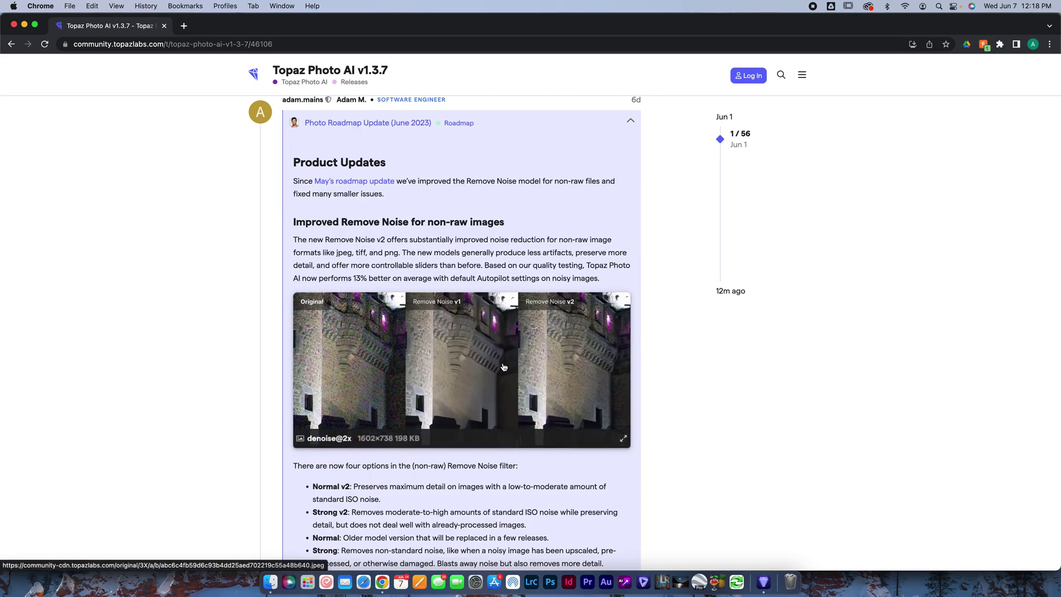
# Scroll the expanded roadmap post to the noise comparison of Normal v2, Strong v2, Normal and Strong.
pyautogui.scroll(-2, 386, 284)
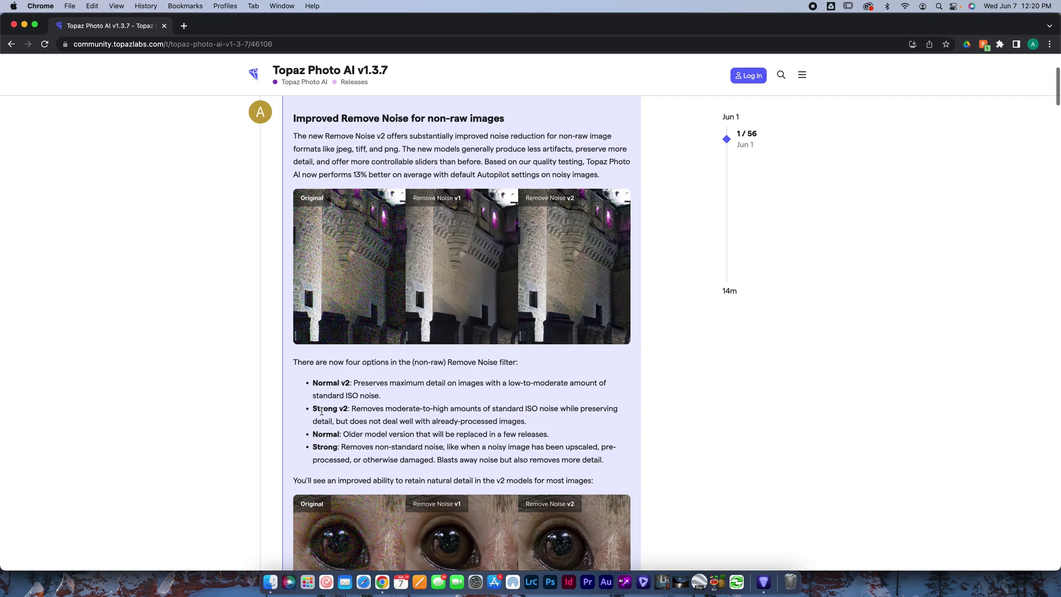
pyautogui.scroll(-5, 359, 414)
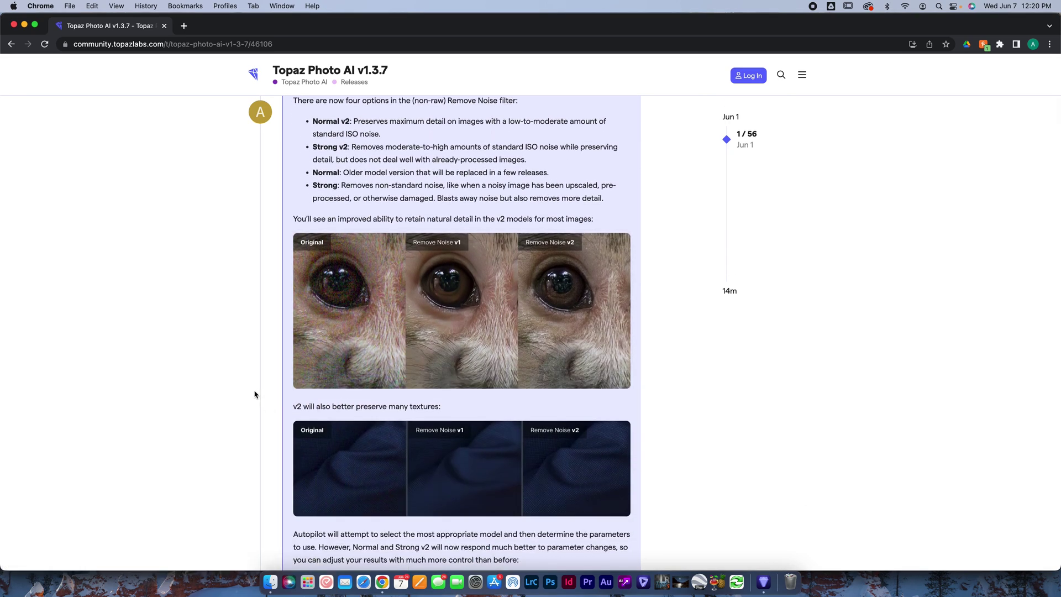
pyautogui.scroll(-2, 255, 395)
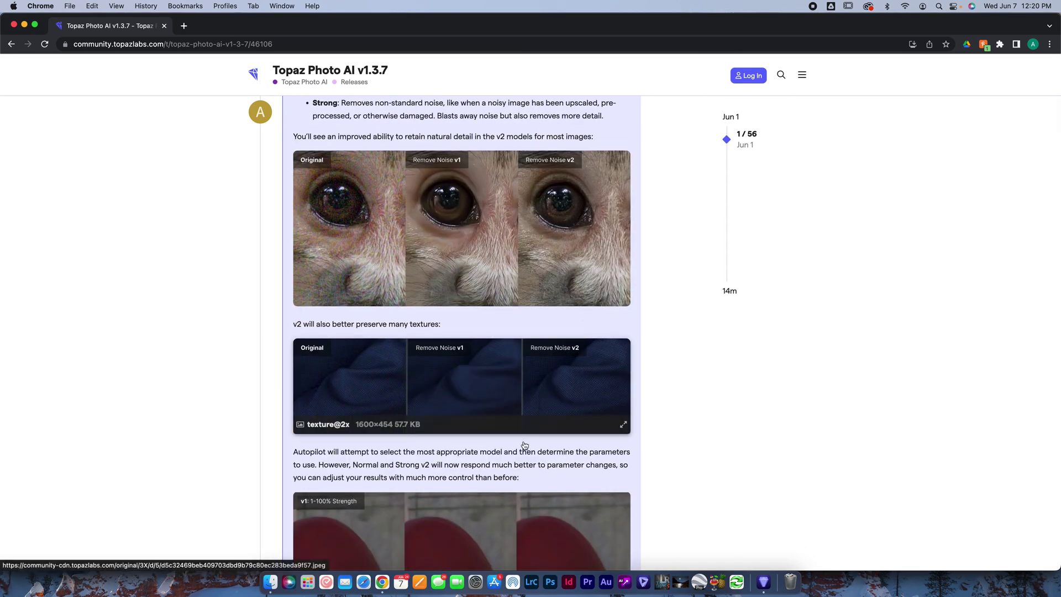
pyautogui.scroll(-3, 519, 445)
pyautogui.scroll(3, 511, 453)
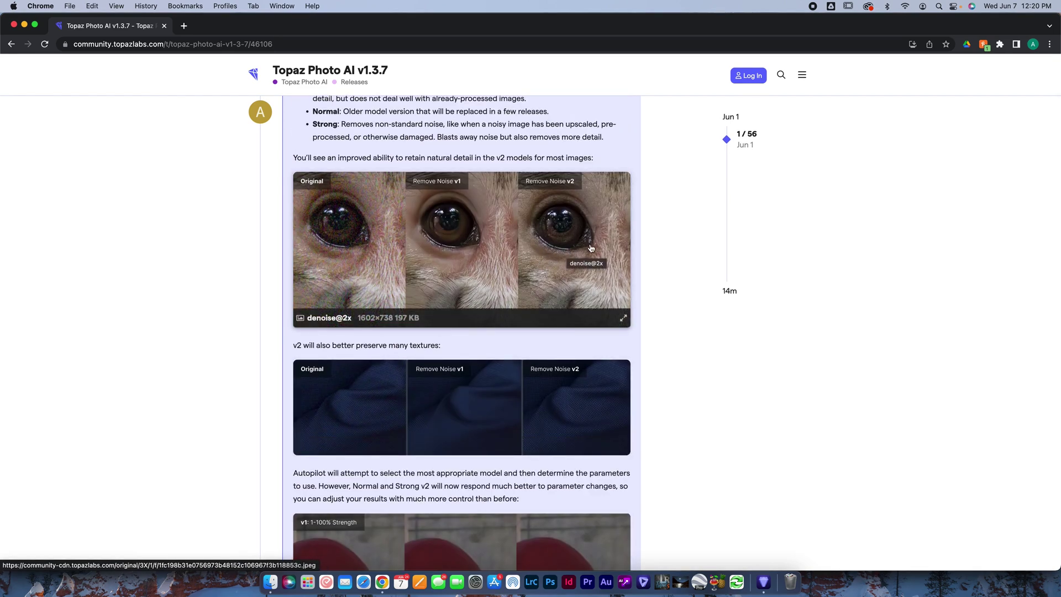
pyautogui.scroll(-2, 593, 251)
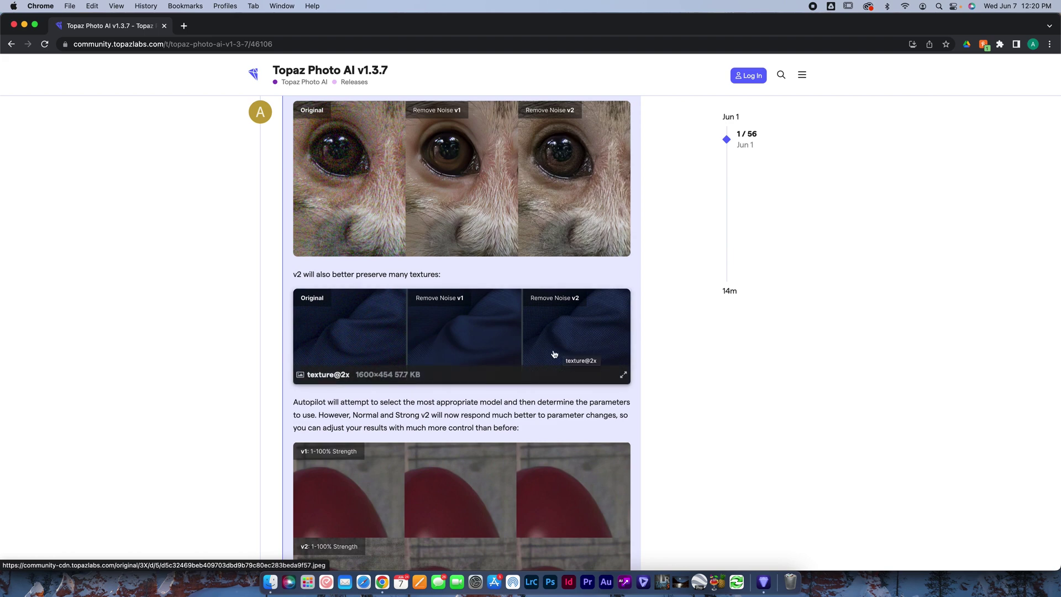
pyautogui.scroll(-5, 562, 345)
pyautogui.scroll(-10, 655, 350)
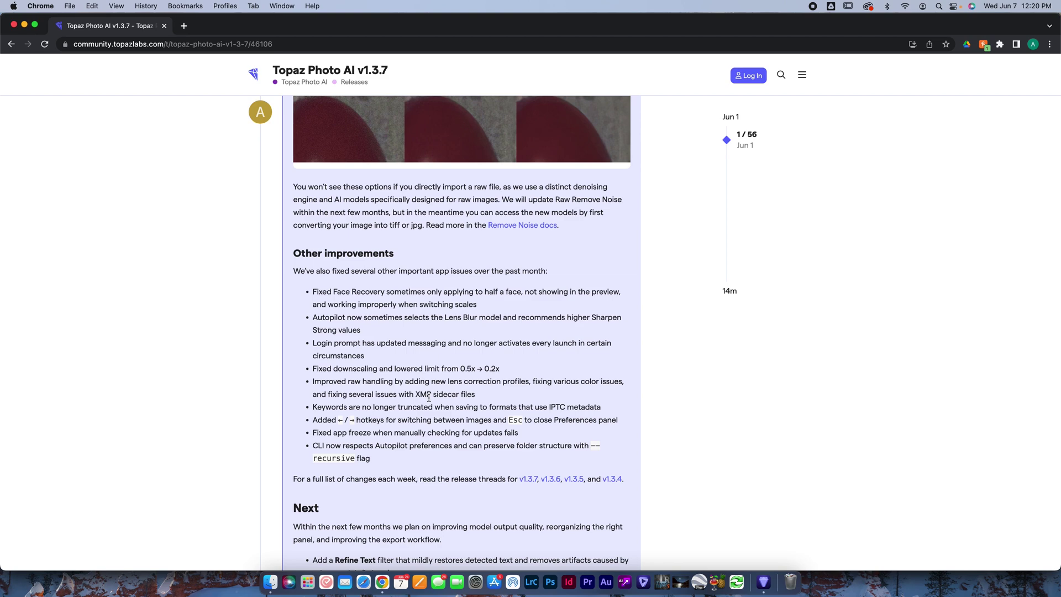
pyautogui.scroll(-3, 428, 398)
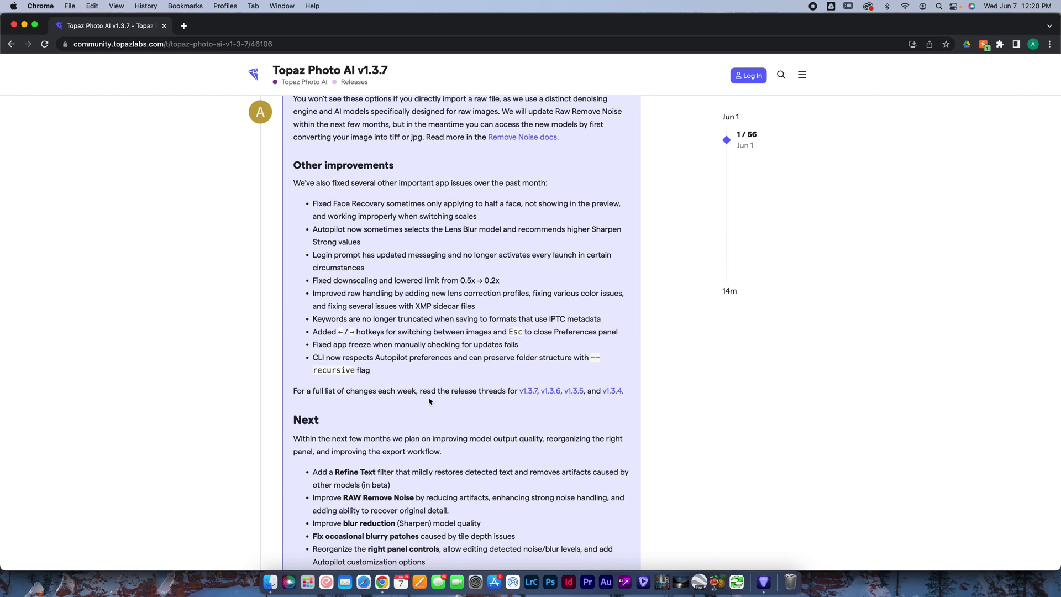
pyautogui.scroll(-5, 430, 401)
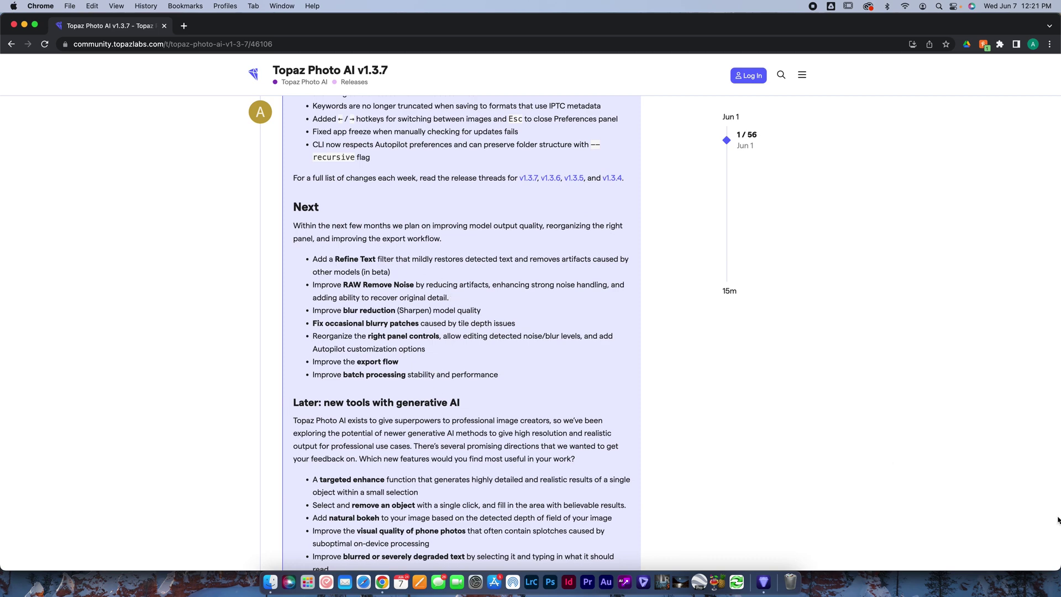
pyautogui.click(762, 581)
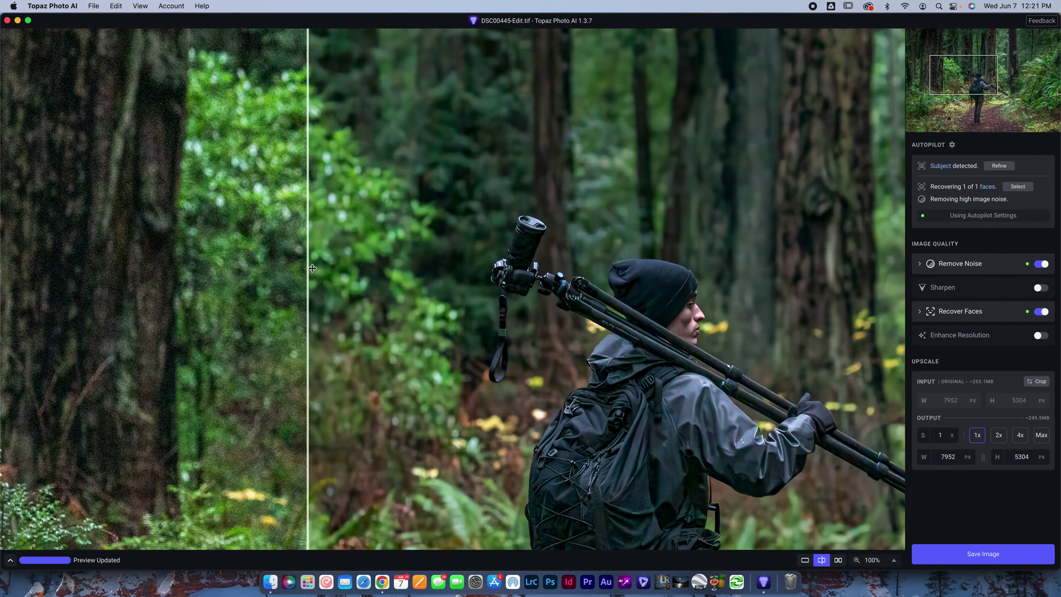
# Sweep the split divider across the forest hiker photo and show its Strong v2 settings (Strength 77, Detail 9).
pyautogui.moveTo(313, 268); pyautogui.dragTo(430, 274)
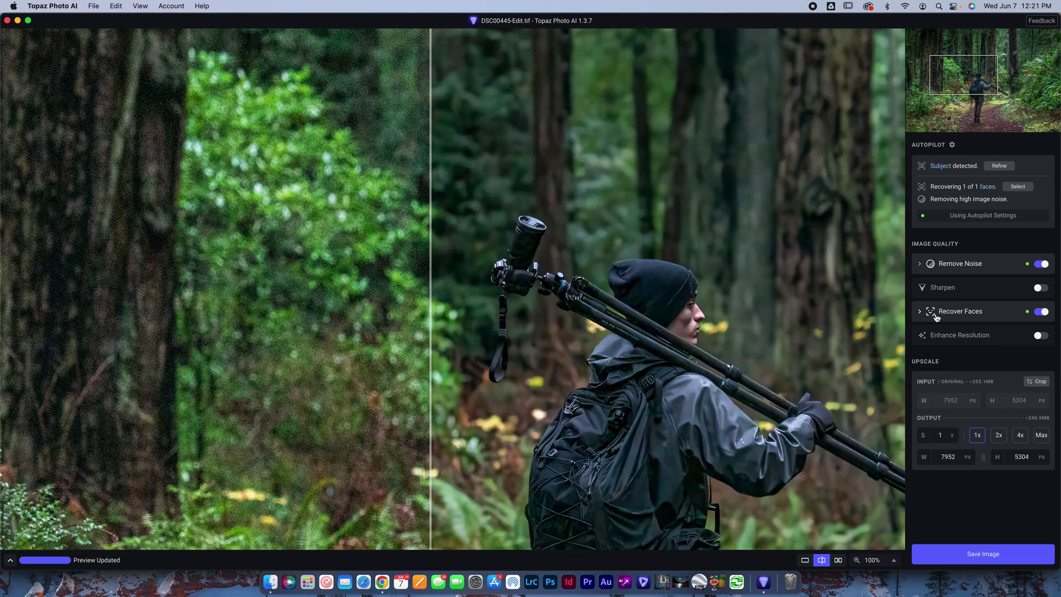
pyautogui.moveTo(433, 258); pyautogui.dragTo(35, 237)
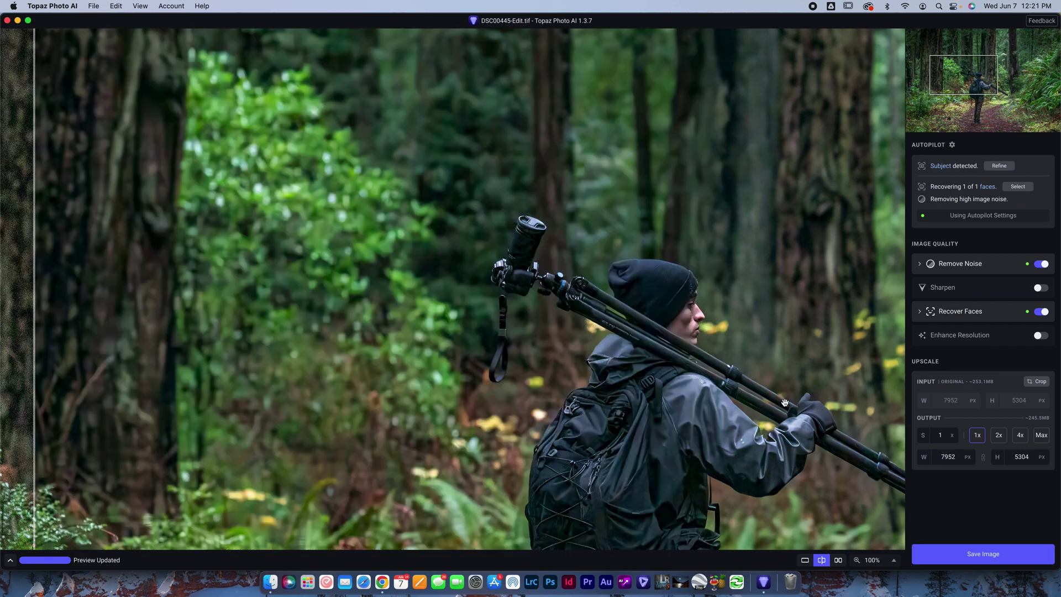
pyautogui.moveTo(32, 351); pyautogui.dragTo(527, 351)
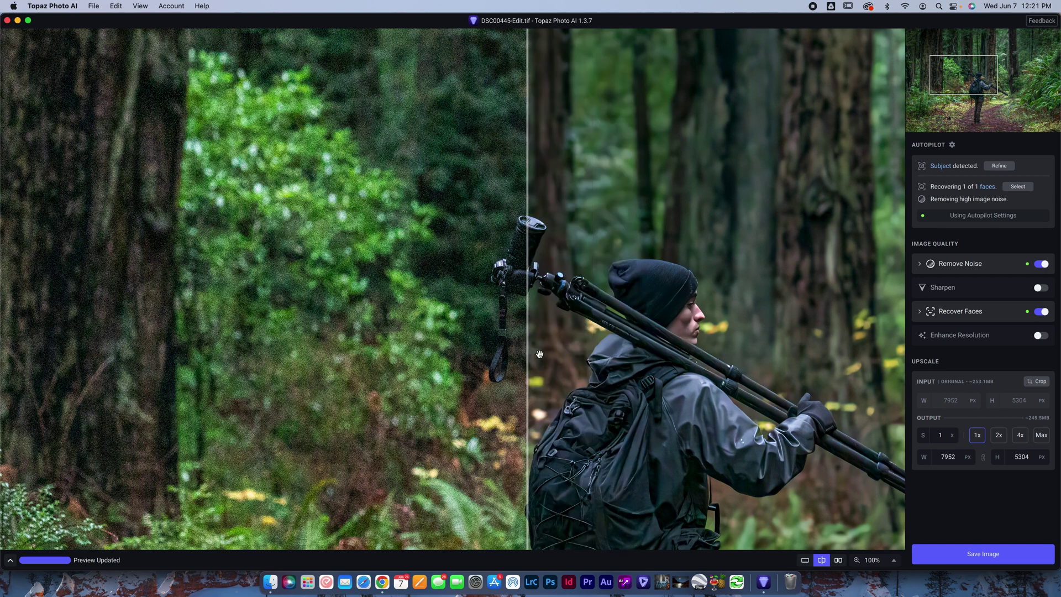
pyautogui.click(920, 264)
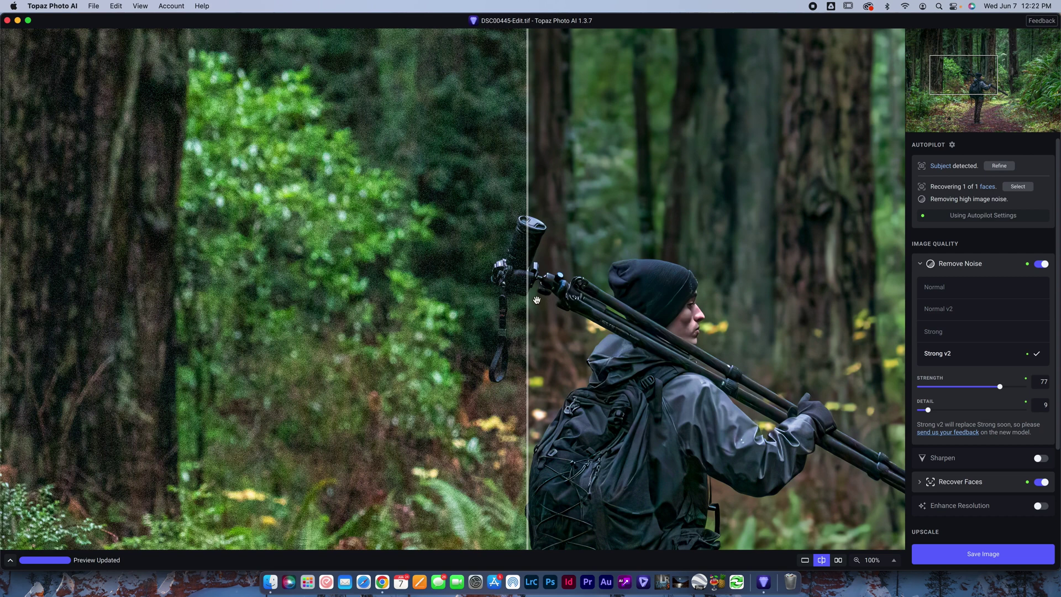
# Zoom the preview to 400%, centre it on the hiker's head, then settle at 200%.
pyautogui.click(889, 558)
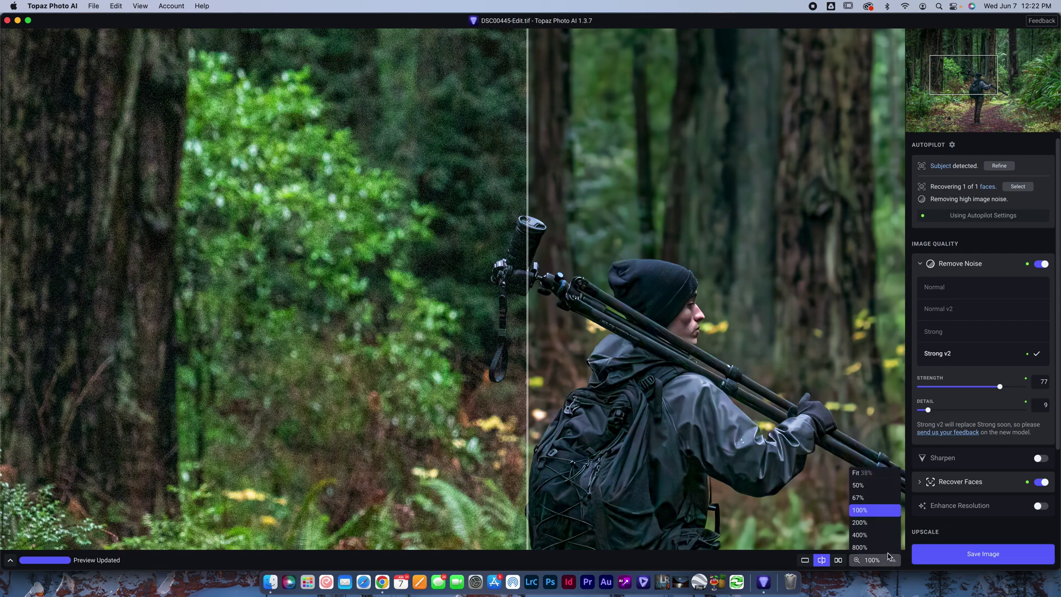
pyautogui.click(873, 538)
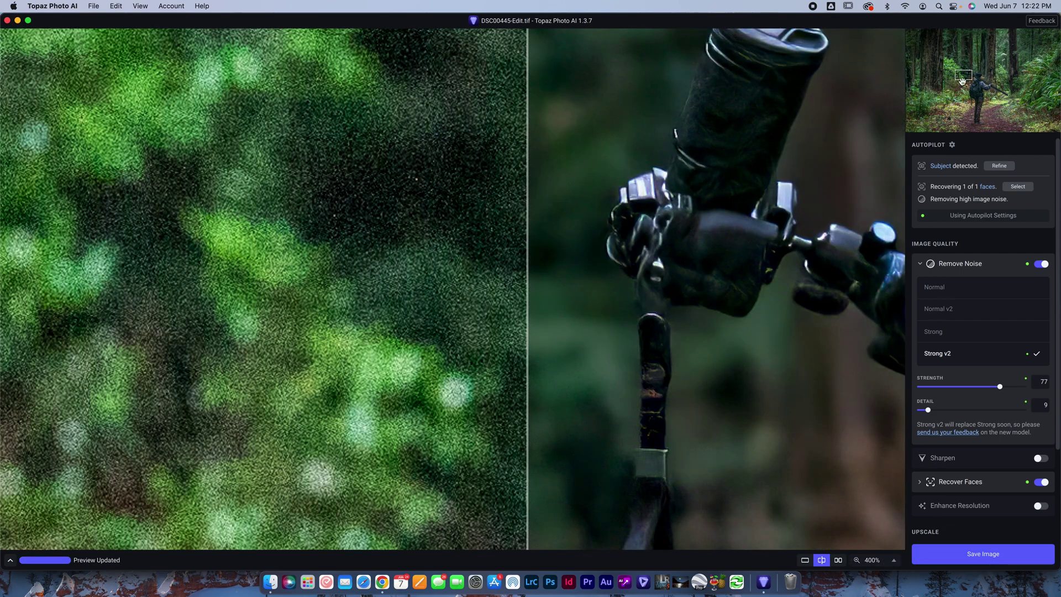
pyautogui.moveTo(962, 80); pyautogui.dragTo(981, 77)
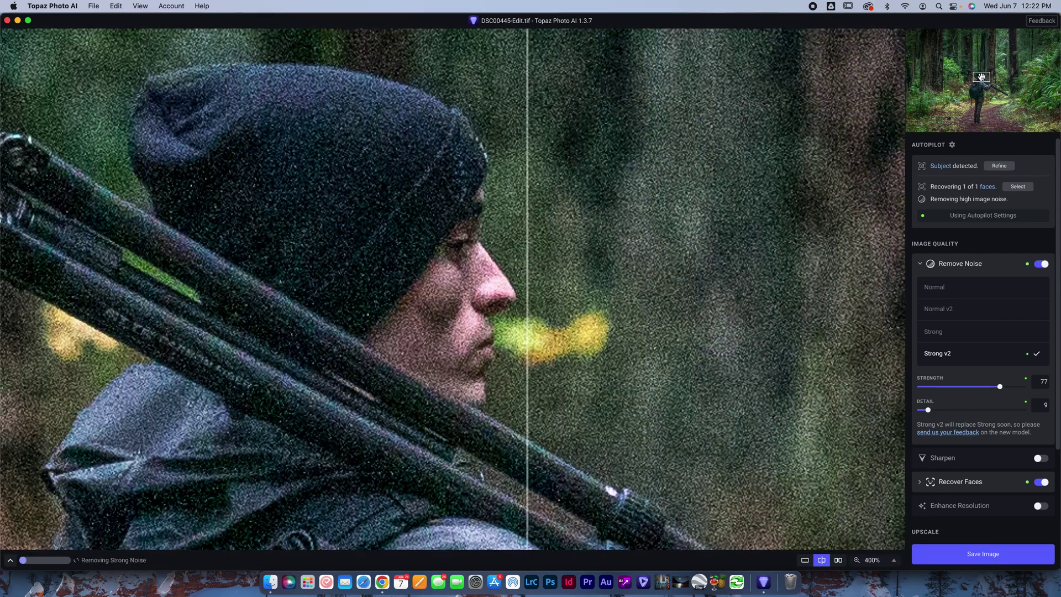
pyautogui.click(893, 562)
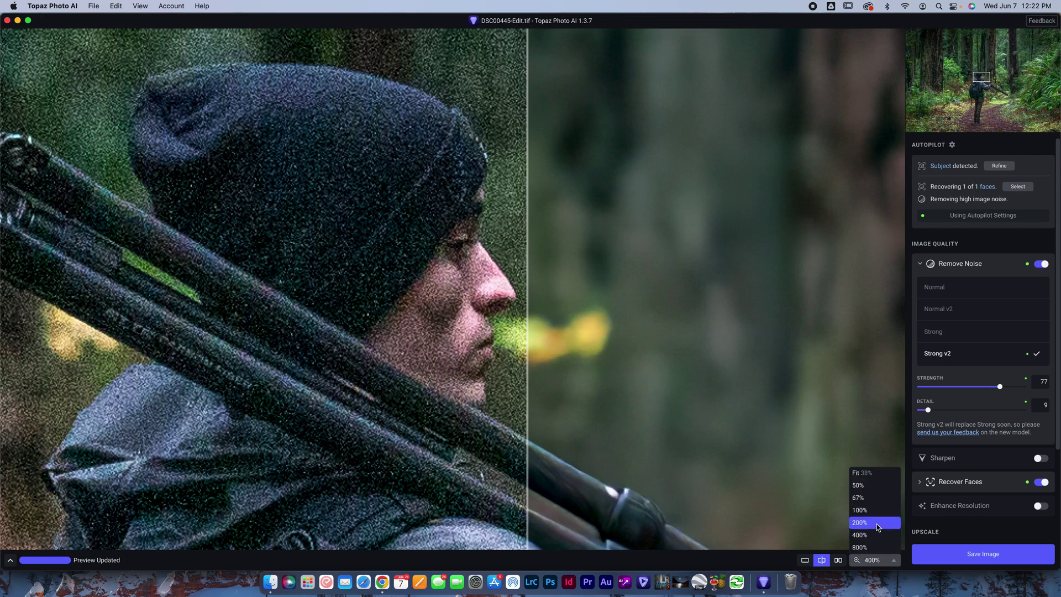
pyautogui.click(876, 525)
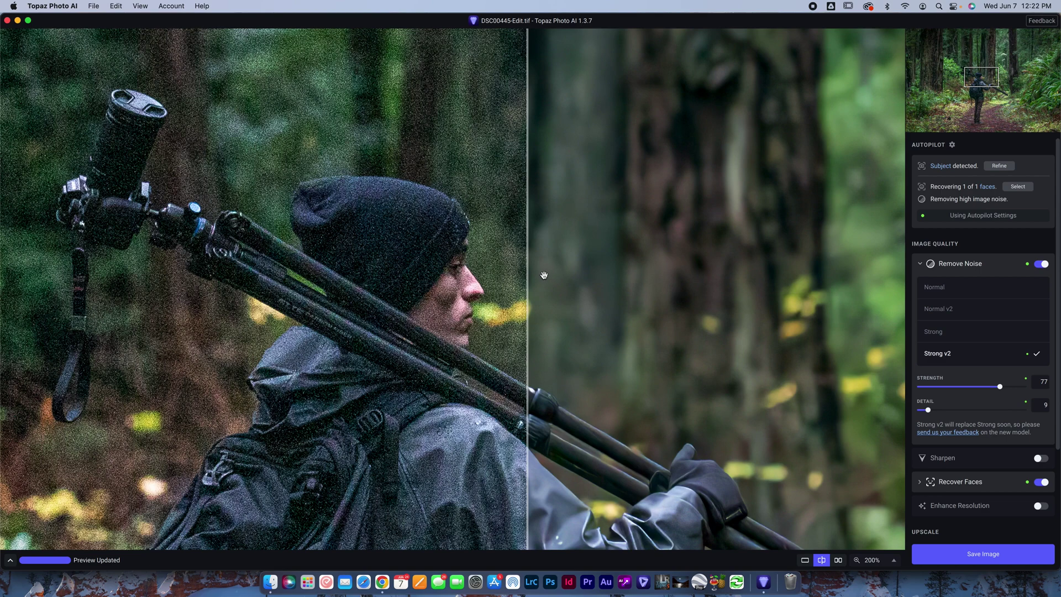
# Centre the hiker and compare the older Strong model against the noisy original across his face.
pyautogui.moveTo(559, 274); pyautogui.dragTo(644, 244)
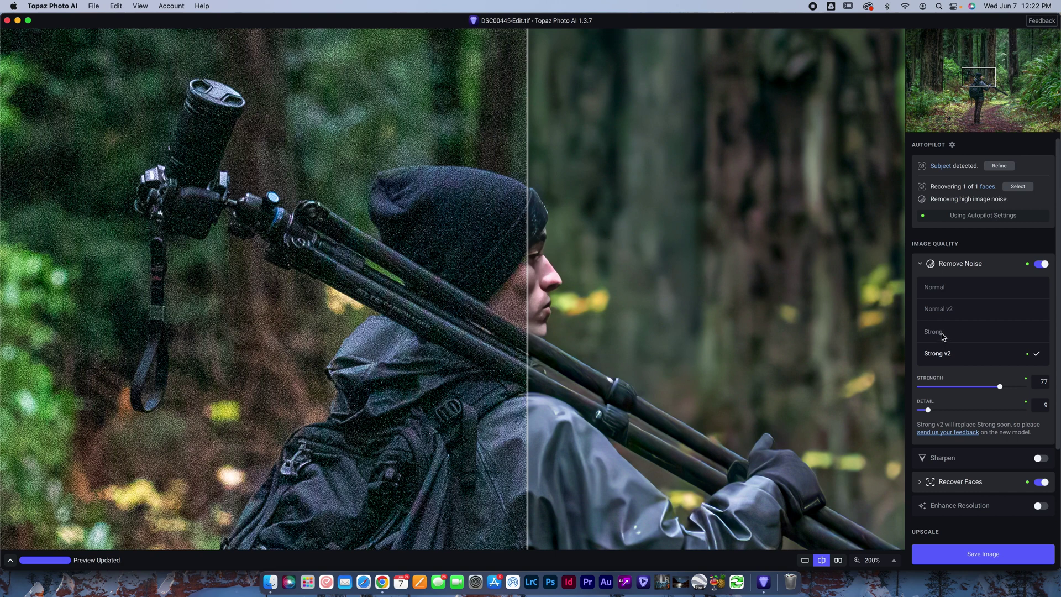
pyautogui.click(942, 333)
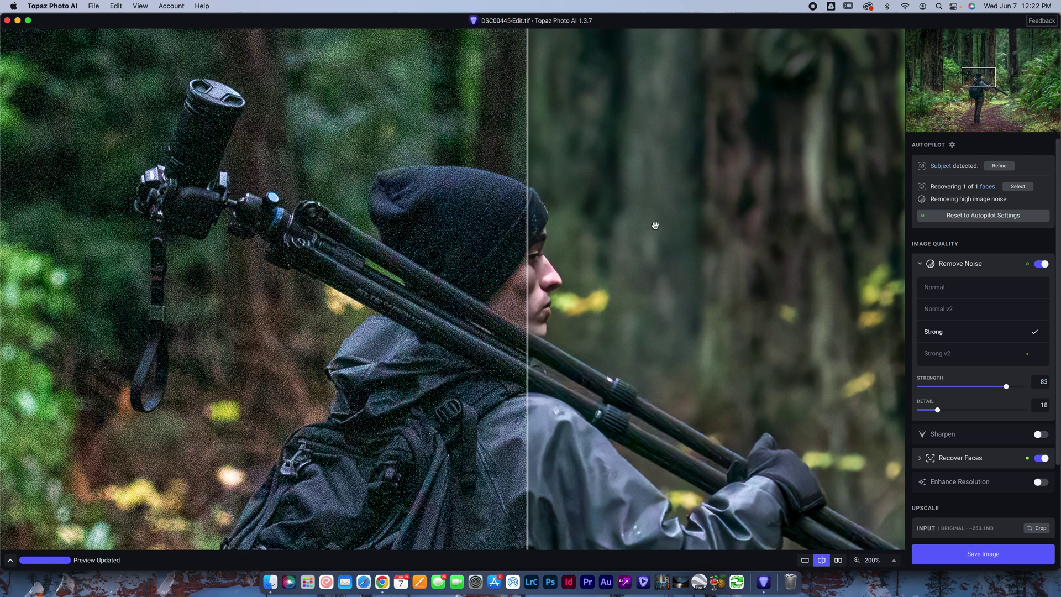
pyautogui.moveTo(527, 233); pyautogui.dragTo(362, 232)
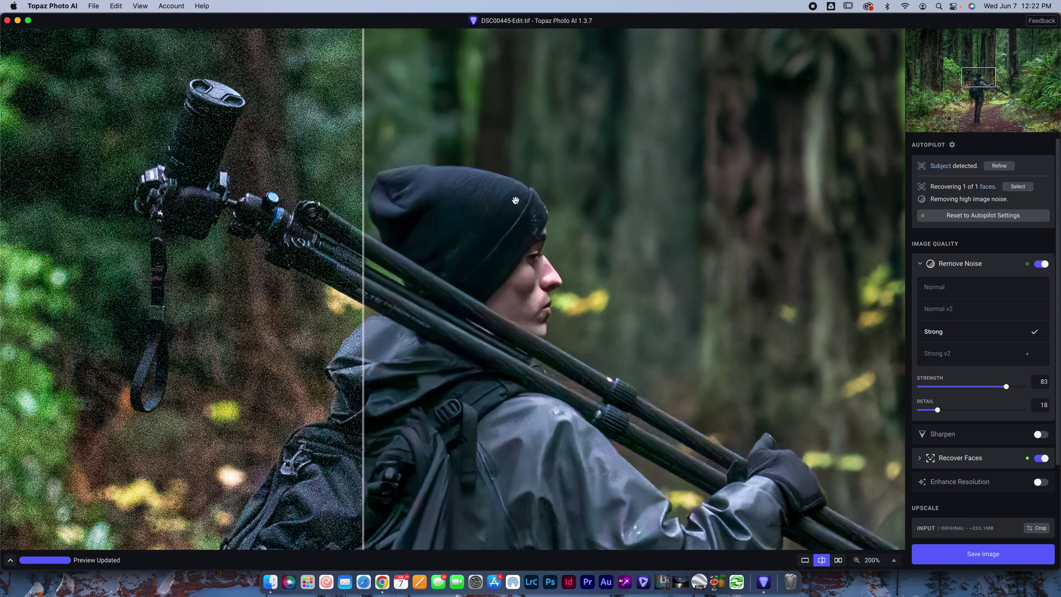
pyautogui.moveTo(364, 241); pyautogui.dragTo(441, 248)
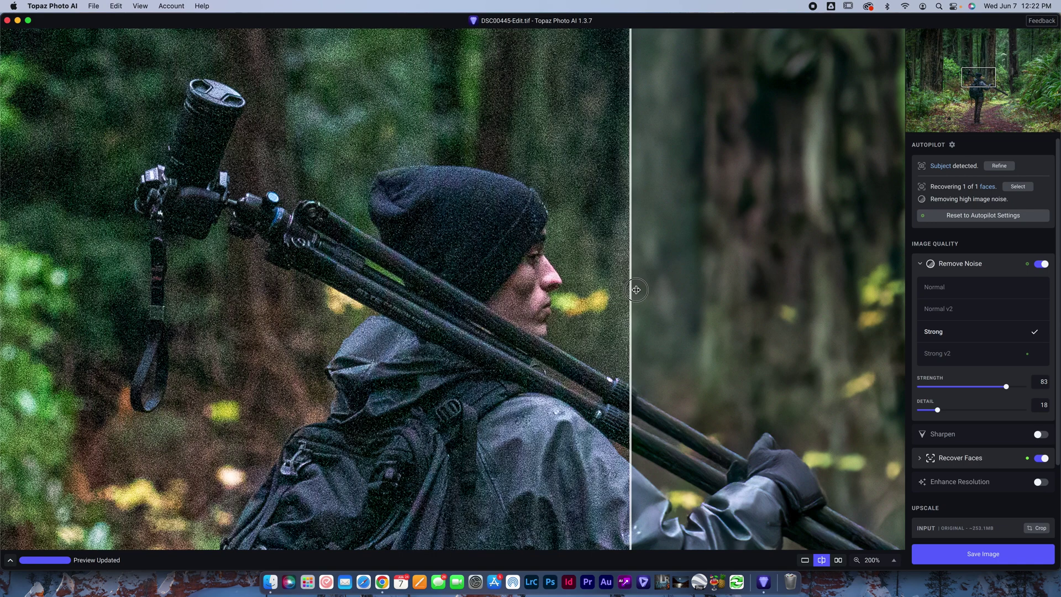
pyautogui.moveTo(636, 290); pyautogui.dragTo(651, 242)
# Return to Strong v2 and compare its result with the original on the hiker.
pyautogui.click(952, 356)
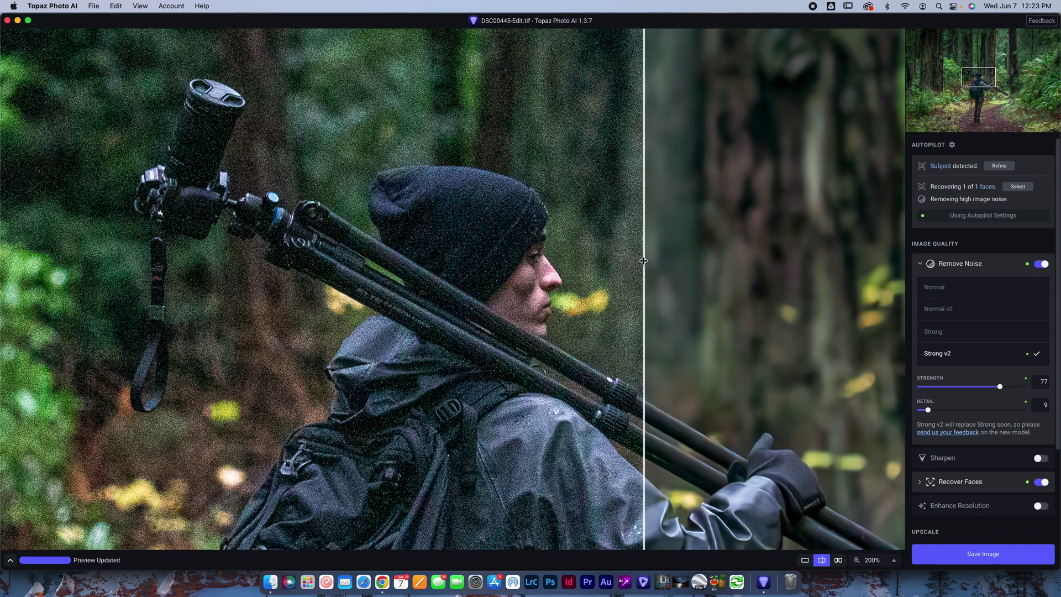
pyautogui.moveTo(643, 261); pyautogui.dragTo(409, 276)
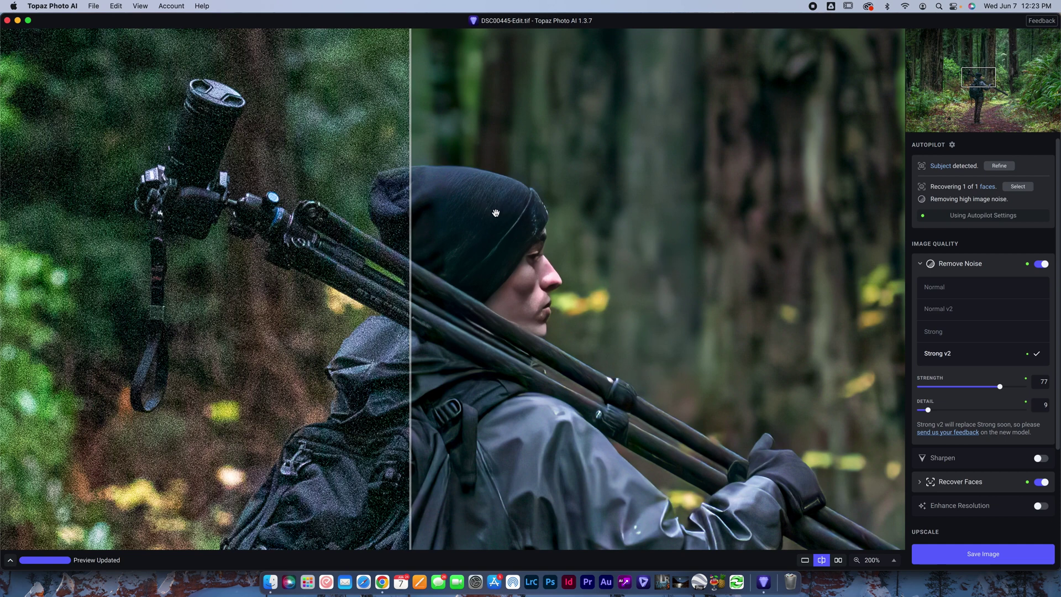
pyautogui.moveTo(409, 220); pyautogui.dragTo(571, 326)
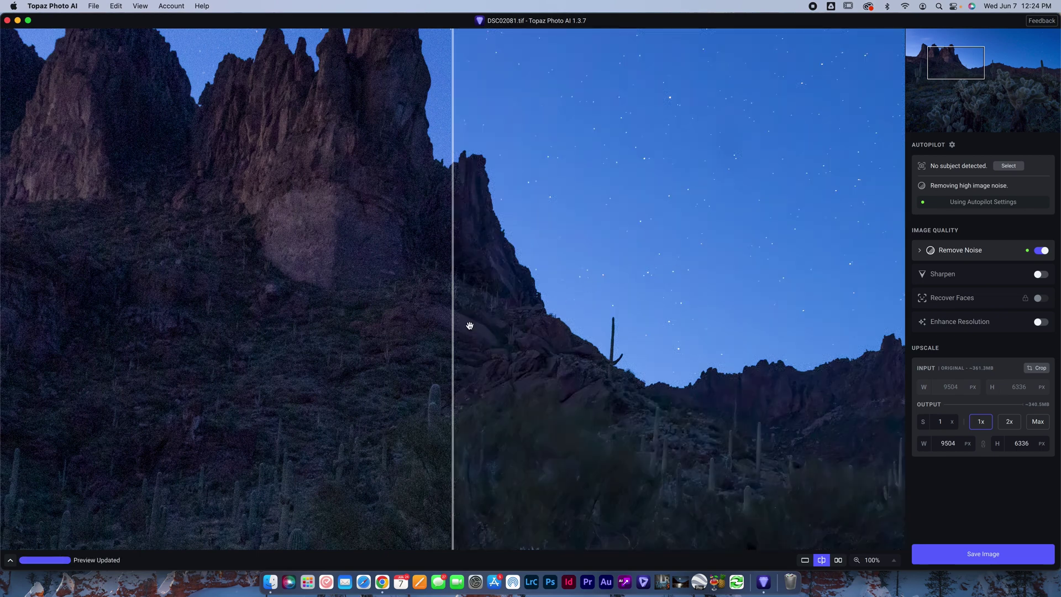
# Show the desert photo's Normal v2 settings (Strength 81, Detail 11) and compare sky and rocks with the original.
pyautogui.click(918, 250)
pyautogui.moveTo(452, 280); pyautogui.dragTo(509, 309)
pyautogui.moveTo(898, 337); pyautogui.dragTo(197, 267)
# Apply the older Normal model, compare it on the saguaro hillside, then revert to Normal v2.
pyautogui.click(934, 276)
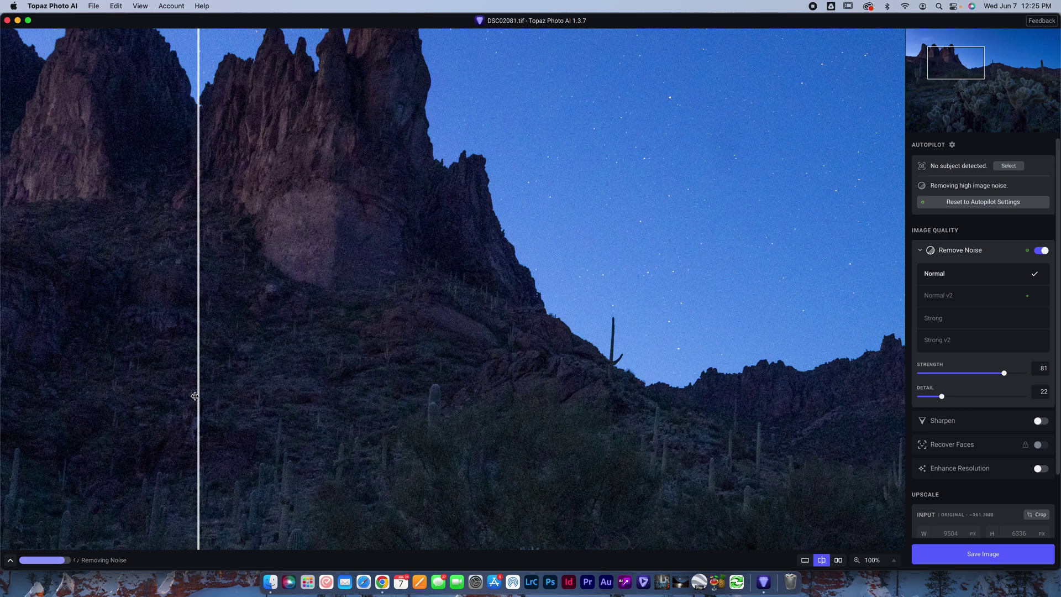
pyautogui.moveTo(195, 395); pyautogui.dragTo(198, 287)
pyautogui.moveTo(340, 362); pyautogui.dragTo(594, 337)
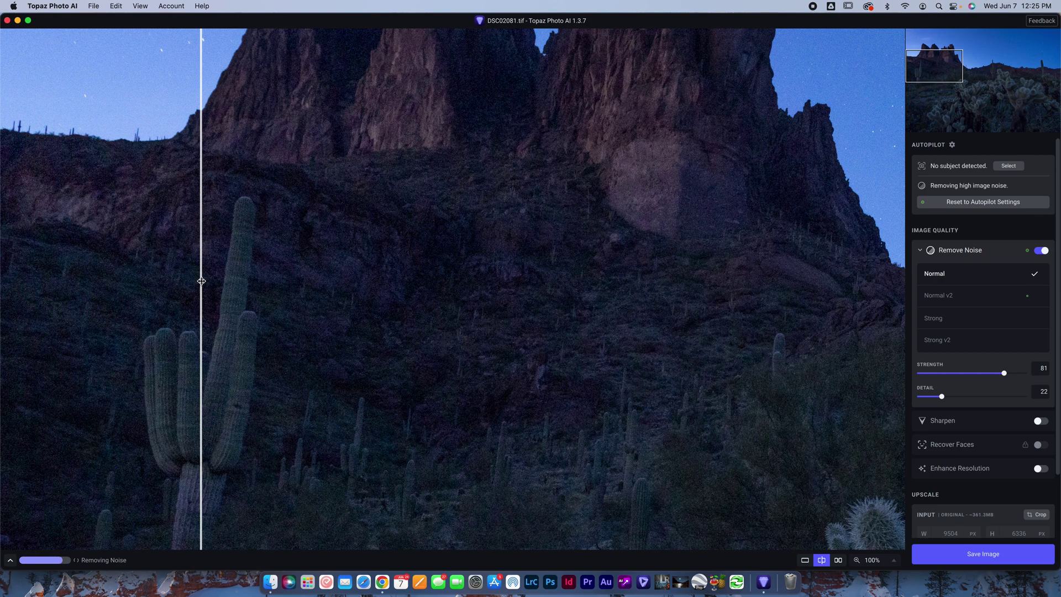
pyautogui.moveTo(200, 281); pyautogui.dragTo(551, 235)
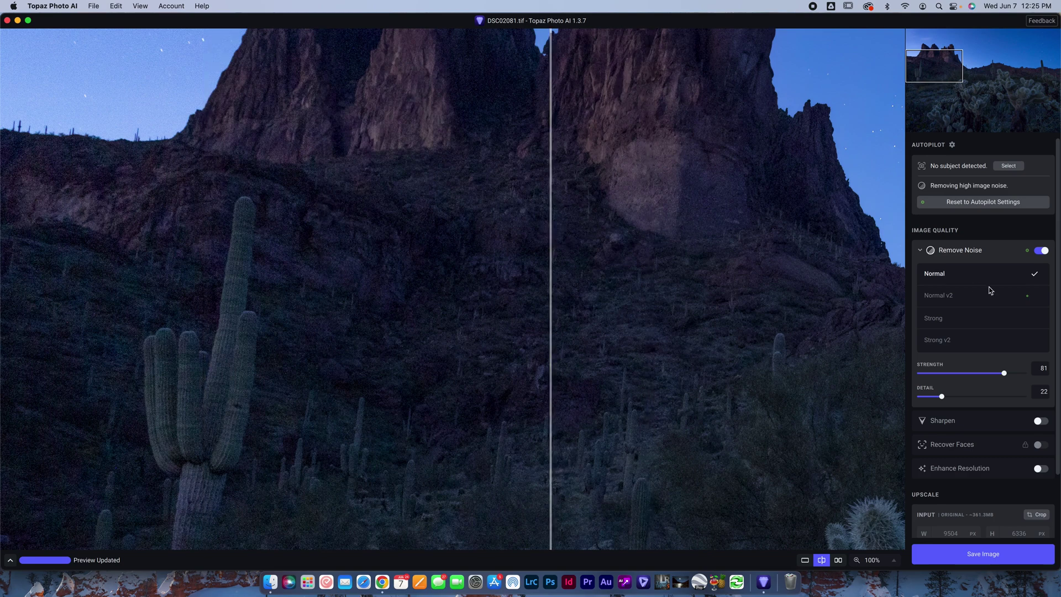
pyautogui.click(945, 295)
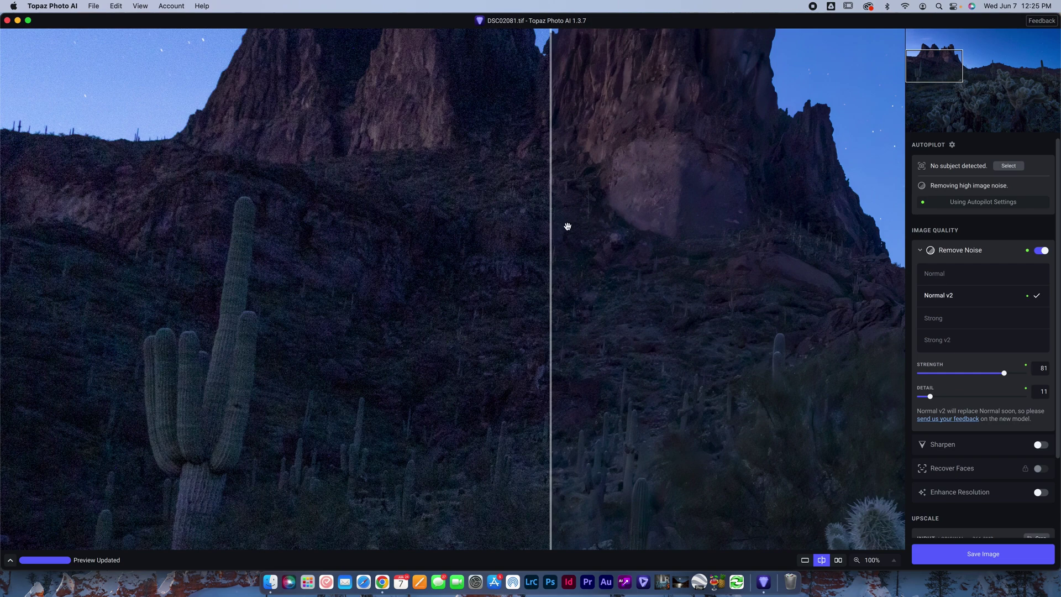
# Compare the Normal v2 desert result against the original across the cliff and slope.
pyautogui.moveTo(552, 226); pyautogui.dragTo(435, 275)
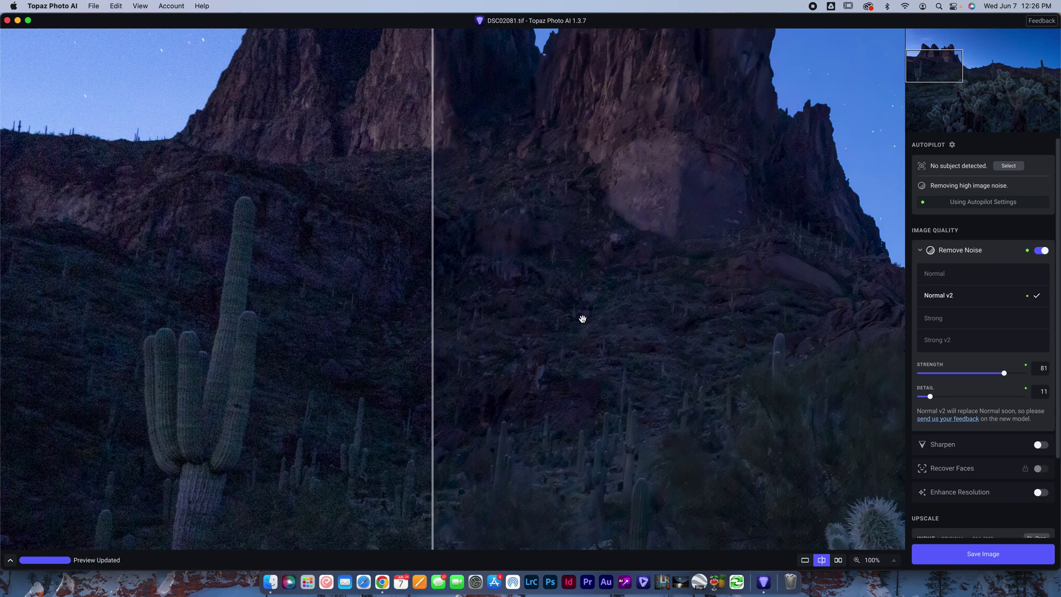
pyautogui.moveTo(432, 295); pyautogui.dragTo(384, 280)
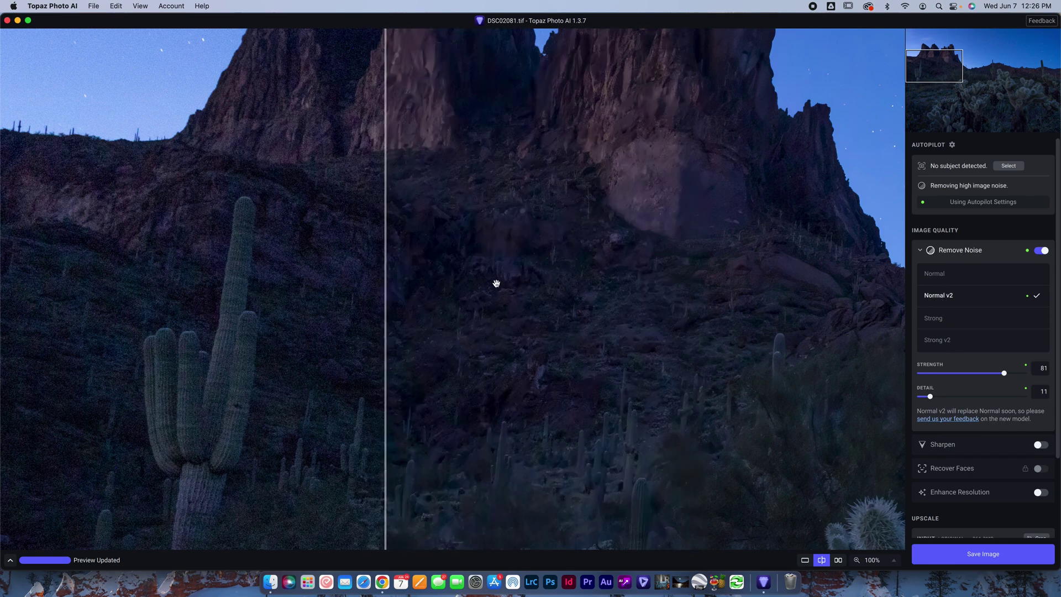
pyautogui.moveTo(382, 257); pyautogui.dragTo(535, 307)
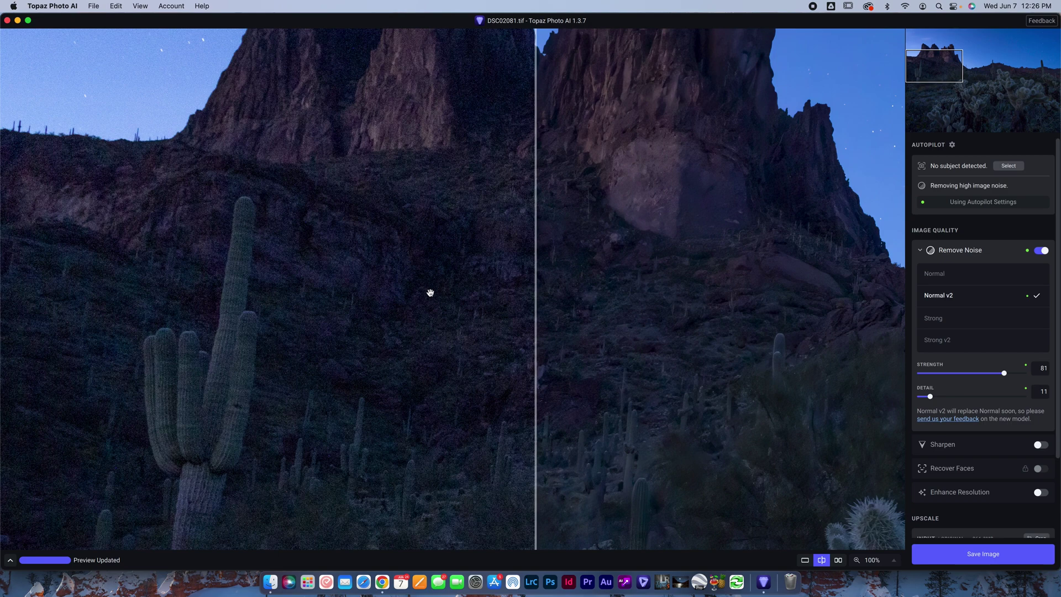
pyautogui.click(7, 21)
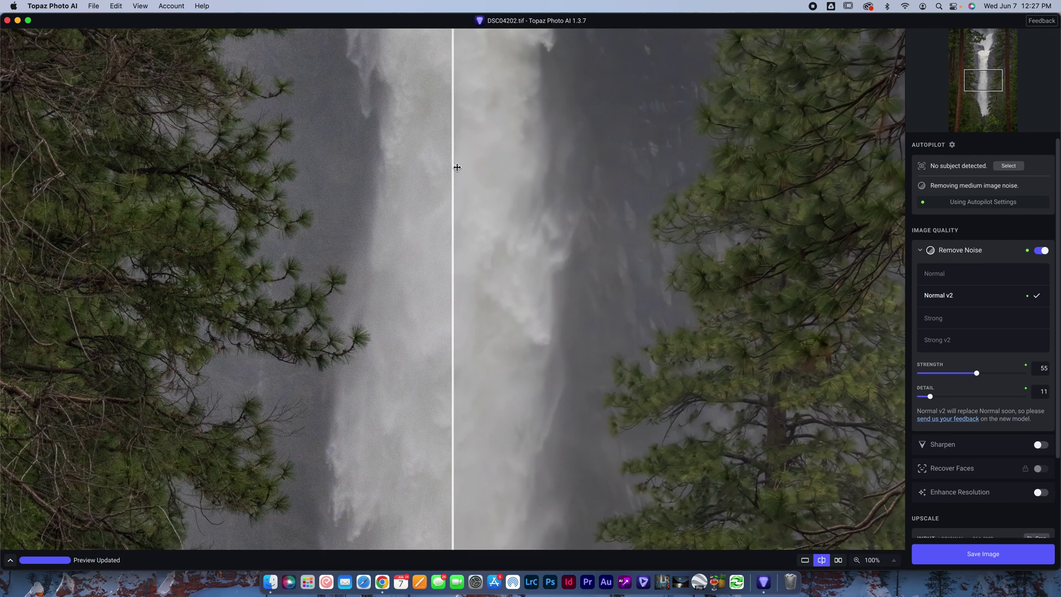
# Slide the split divider left to show mostly the Normal v2-denoised waterfall.
pyautogui.moveTo(457, 165); pyautogui.dragTo(177, 144)
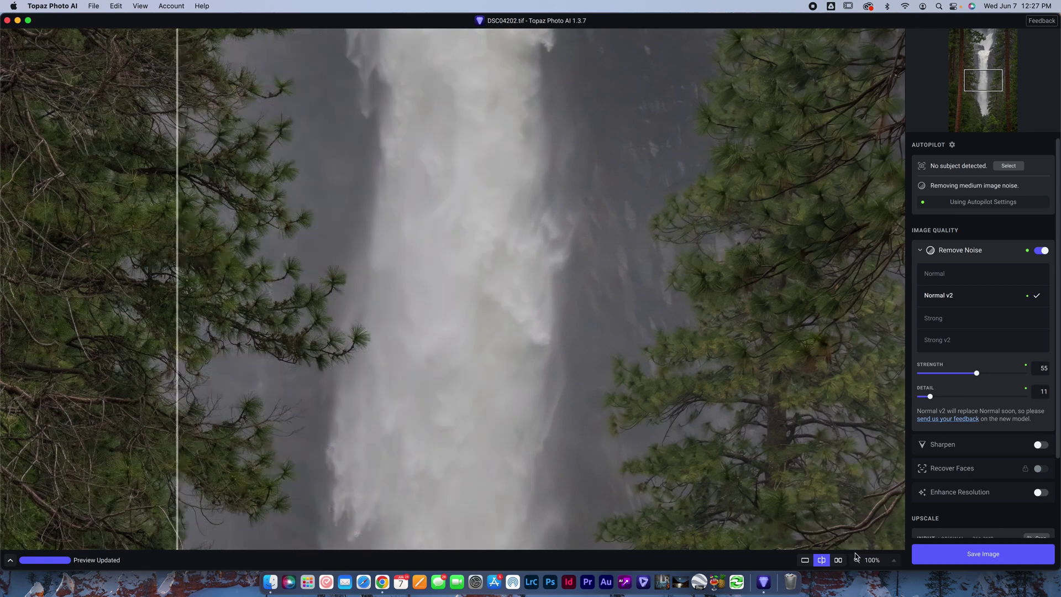
pyautogui.click(895, 559)
# Zoom to 200% on the pine trunk, compare Normal with Normal v2, and keep Normal v2.
pyautogui.click(869, 523)
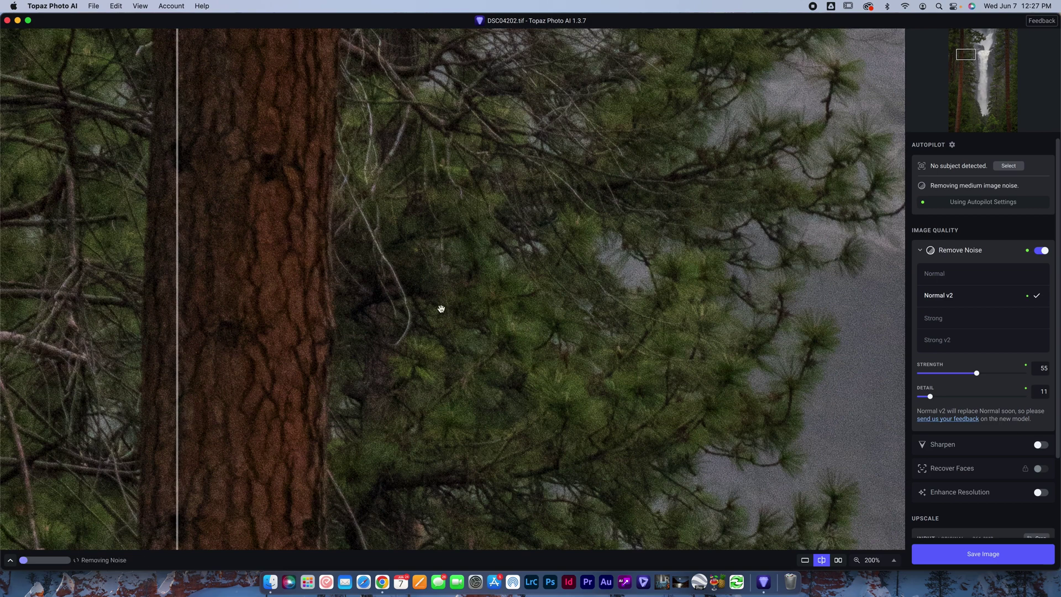
pyautogui.click(946, 275)
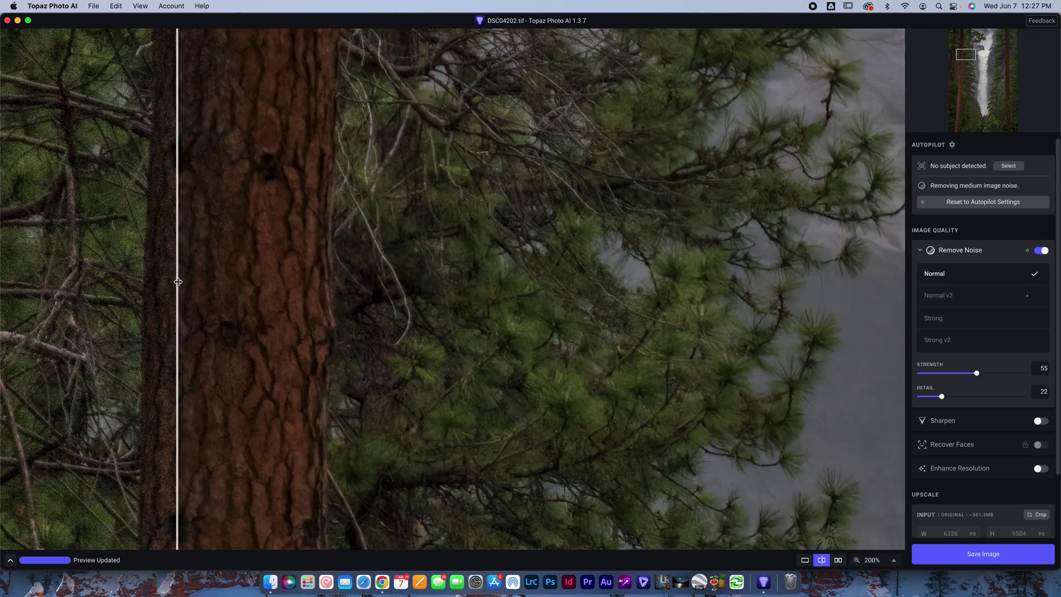
pyautogui.moveTo(178, 280); pyautogui.dragTo(619, 288)
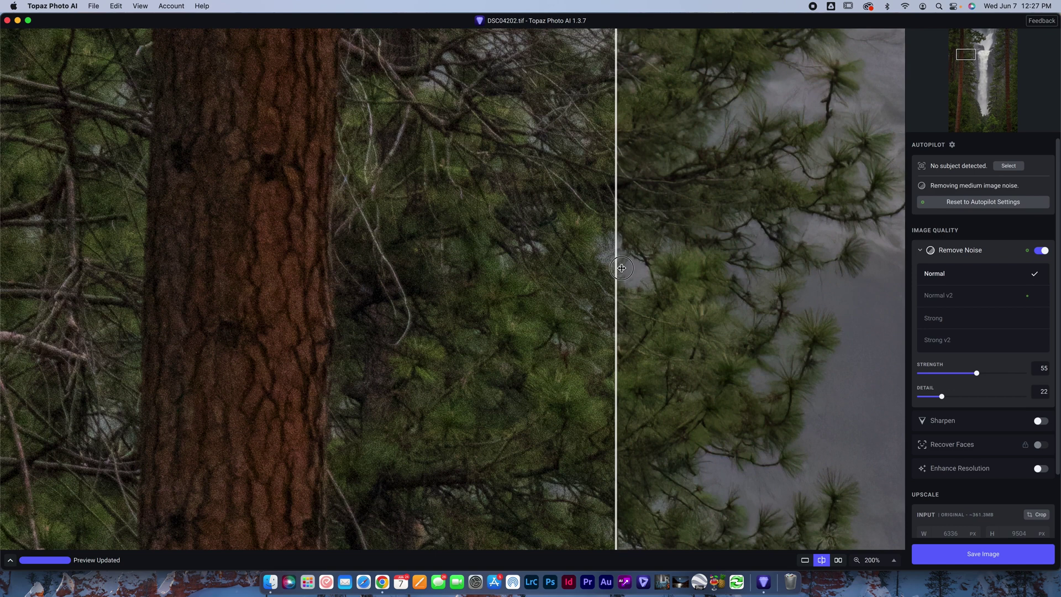
pyautogui.click(939, 296)
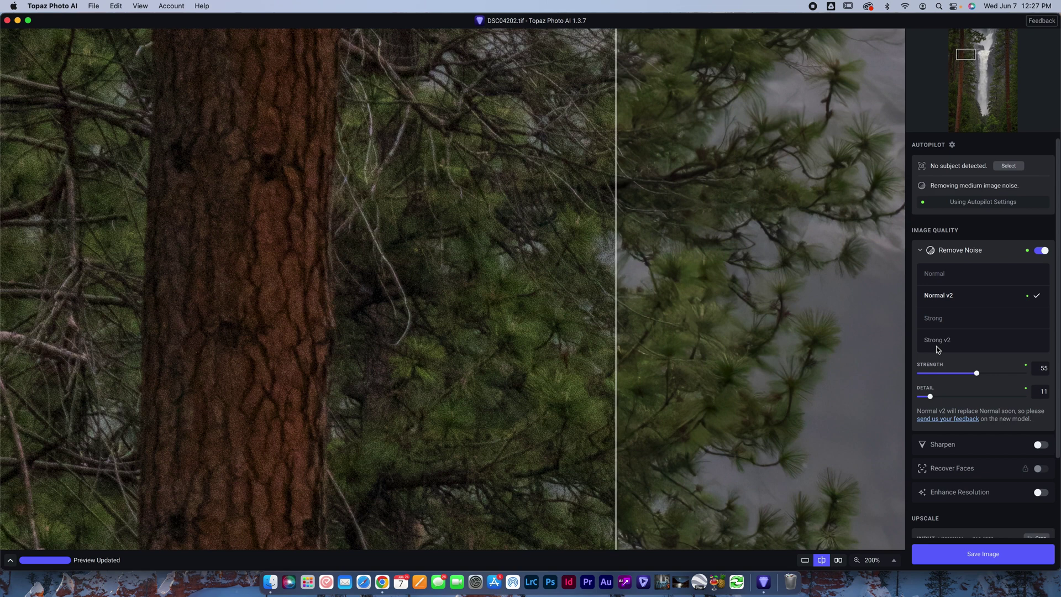
pyautogui.moveTo(614, 253); pyautogui.dragTo(532, 265)
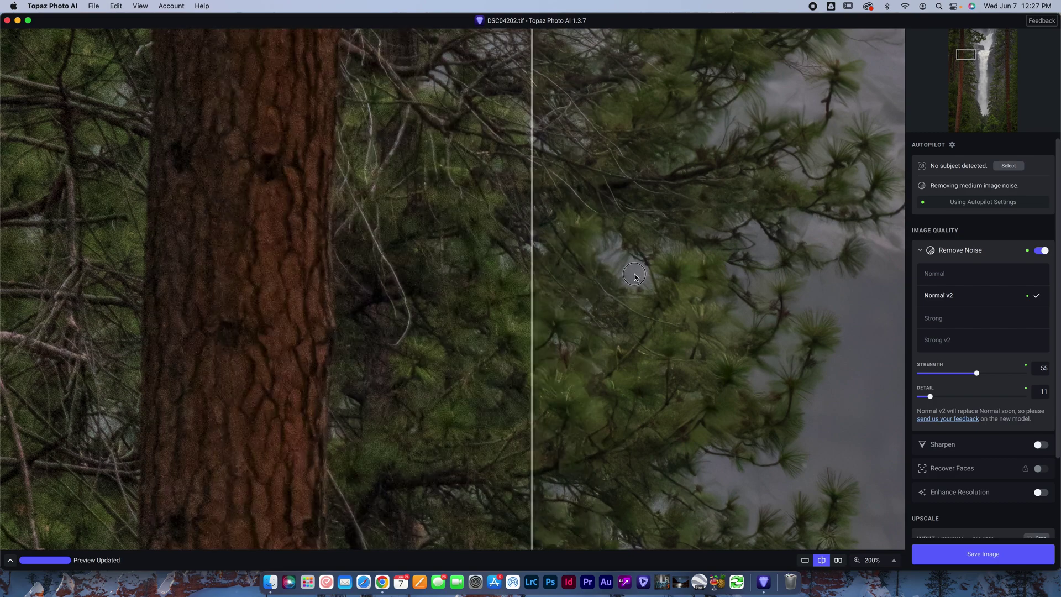
# Move the 200% close-up onto the waterfall spray and compare denoised against the original.
pyautogui.moveTo(634, 277); pyautogui.dragTo(700, 268)
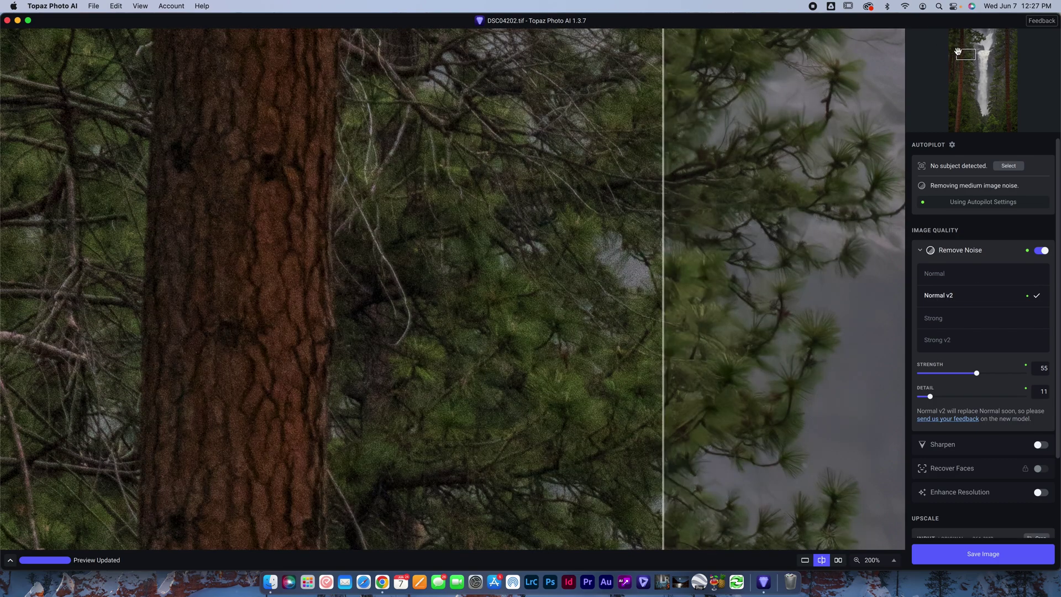
pyautogui.moveTo(957, 51); pyautogui.dragTo(980, 67)
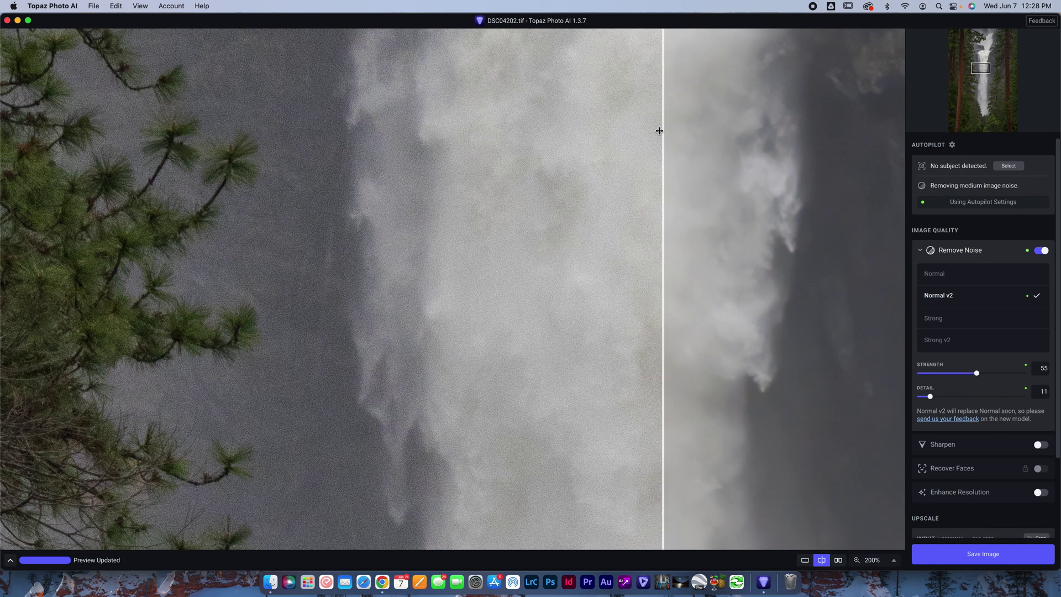
pyautogui.moveTo(659, 131); pyautogui.dragTo(330, 217)
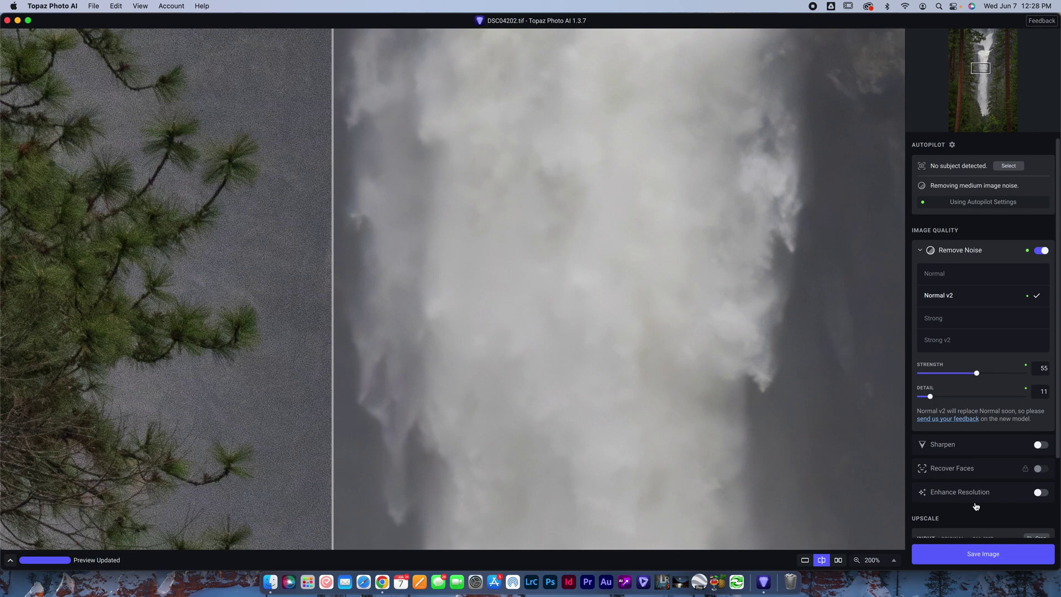
pyautogui.click(891, 559)
# Fit the whole waterfall photo to the window, then try Sharpen and switch it back off.
pyautogui.click(874, 448)
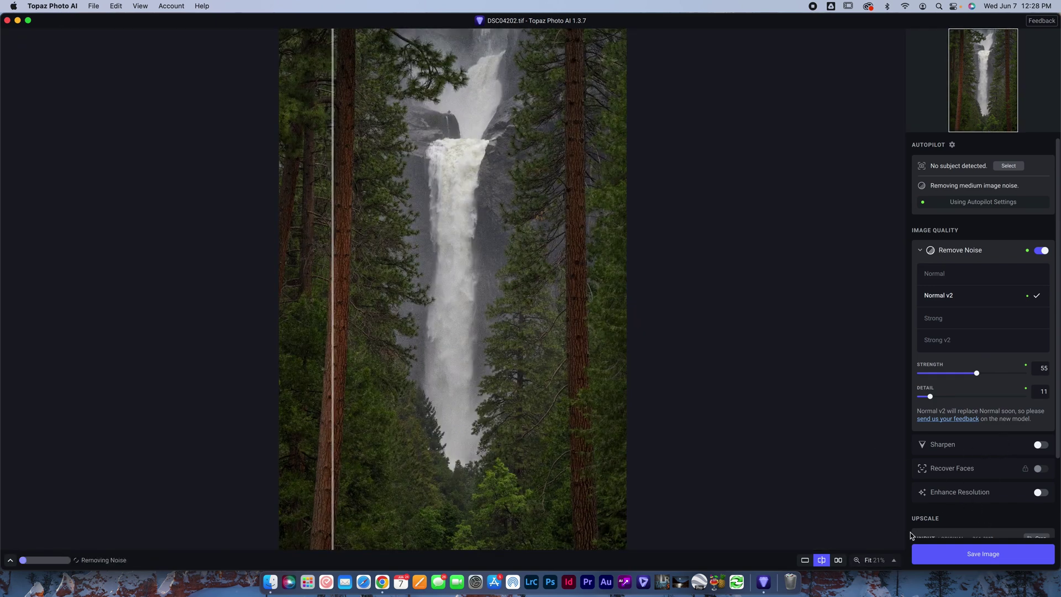
pyautogui.click(960, 450)
pyautogui.scroll(-4, 964, 483)
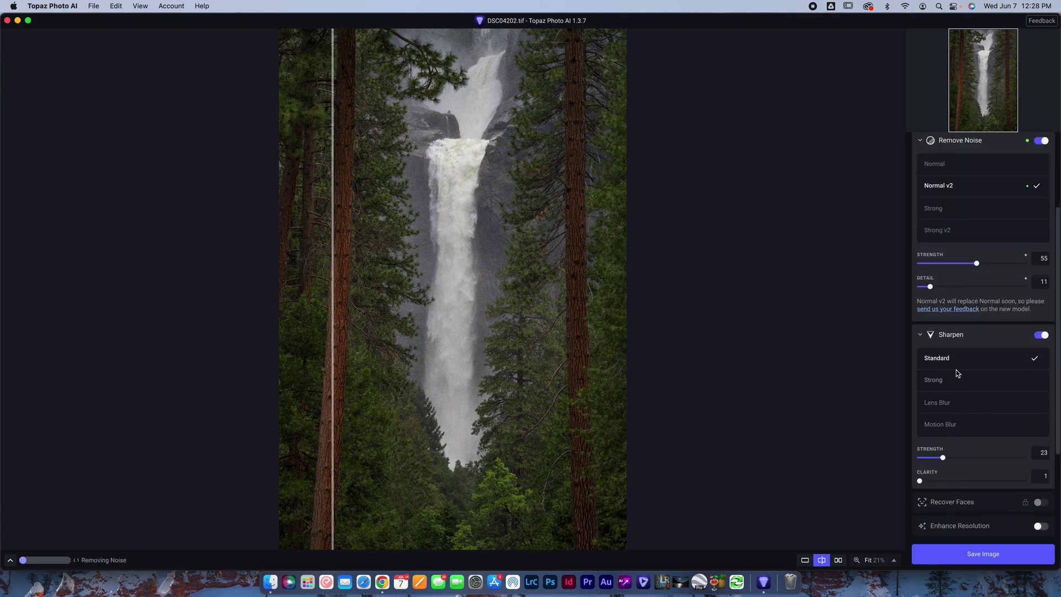
pyautogui.click(1041, 335)
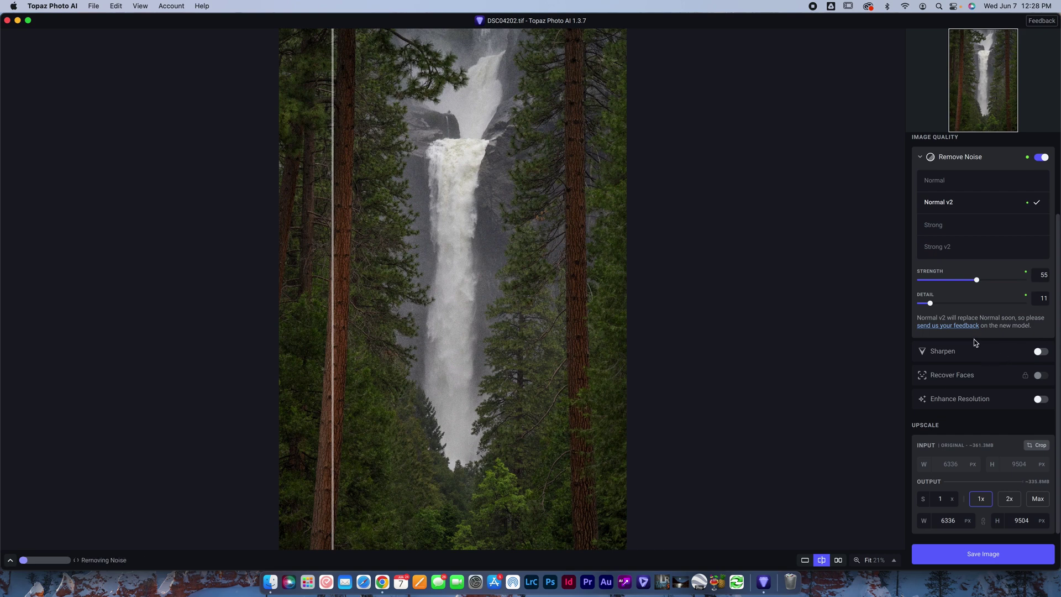
pyautogui.scroll(3, 972, 332)
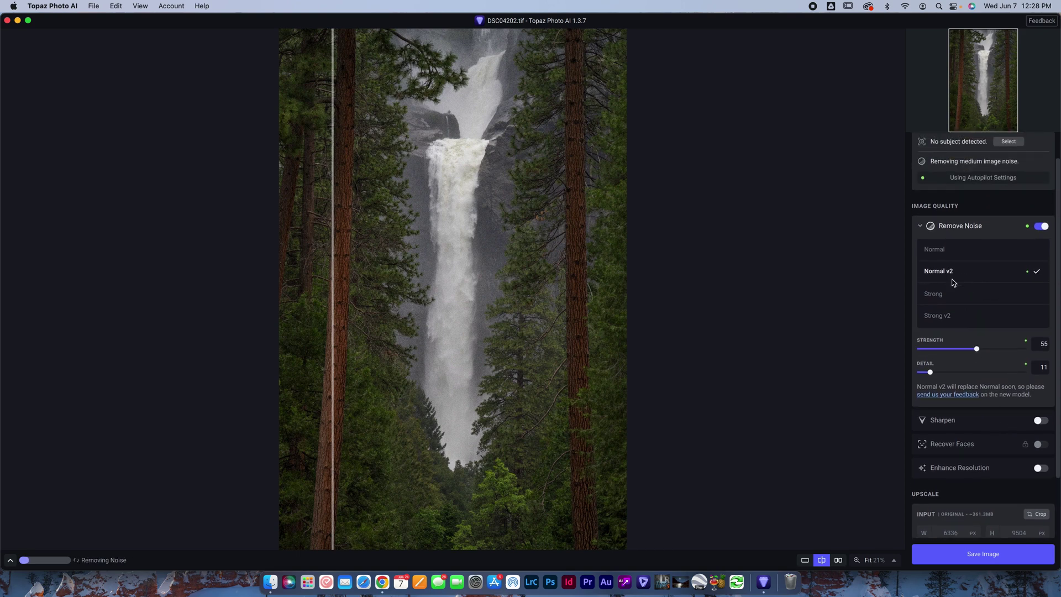